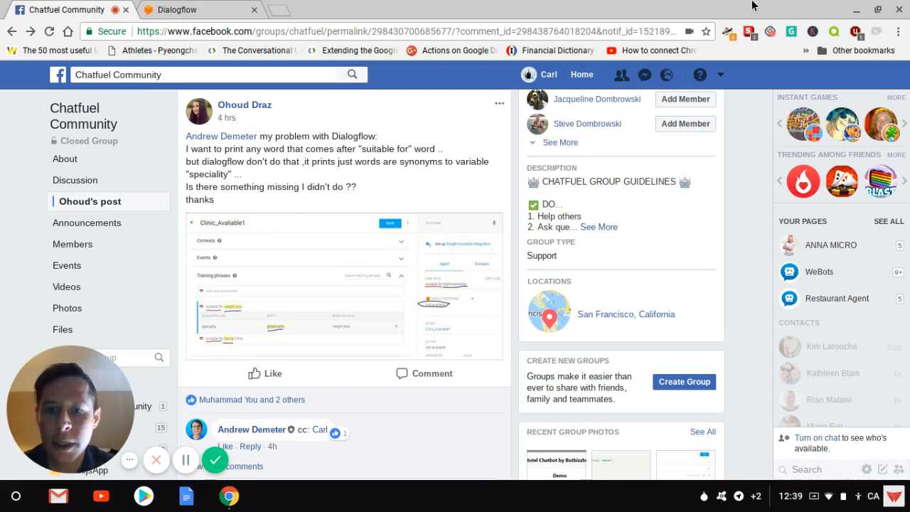
- Enlarge the screenshot attached to the group post to examine its training phrases and default response, and close it
click(379, 251)
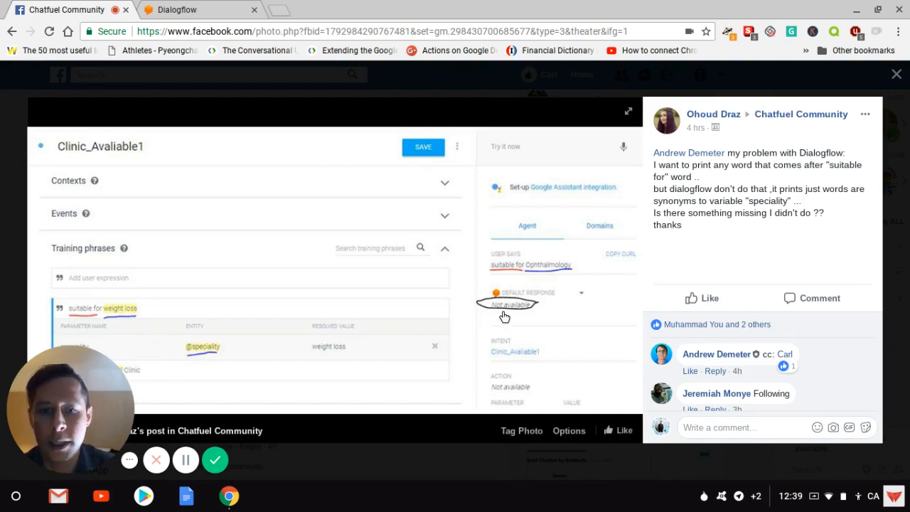
click(896, 76)
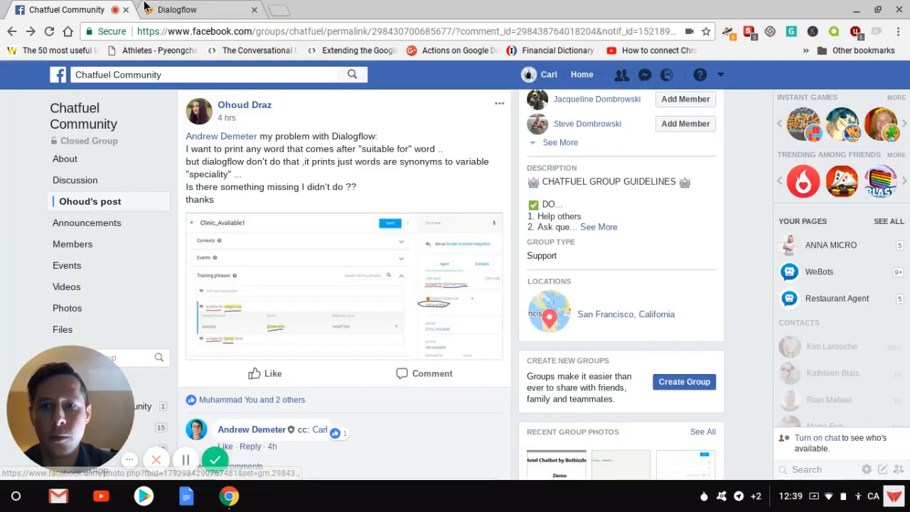
- Switch to Dialogflow and examine the specialities entity, checking the synonyms of Urology and the three weight loss entries
click(177, 10)
click(74, 218)
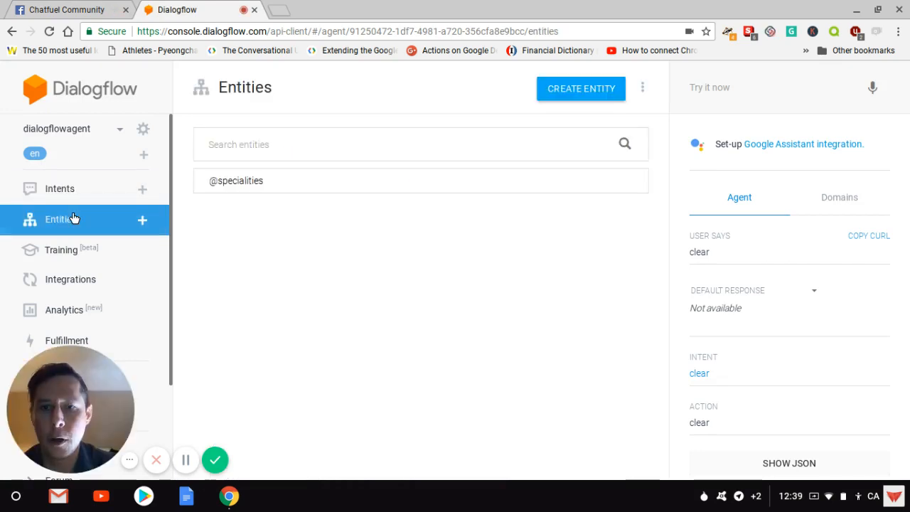
click(260, 183)
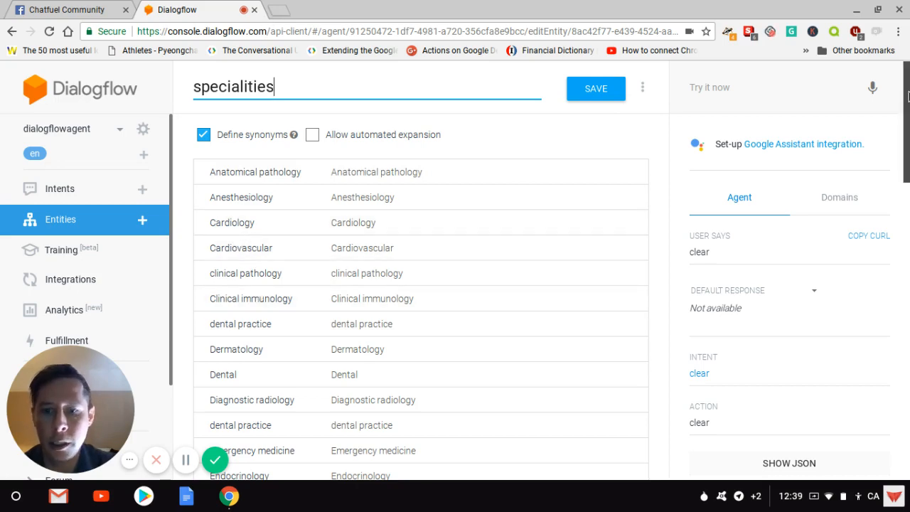
drag(907, 88, 907, 375)
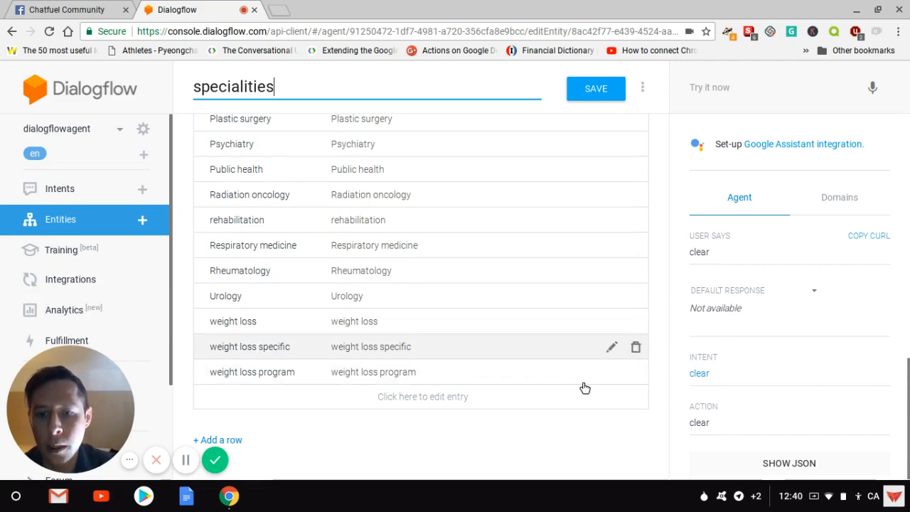
click(551, 381)
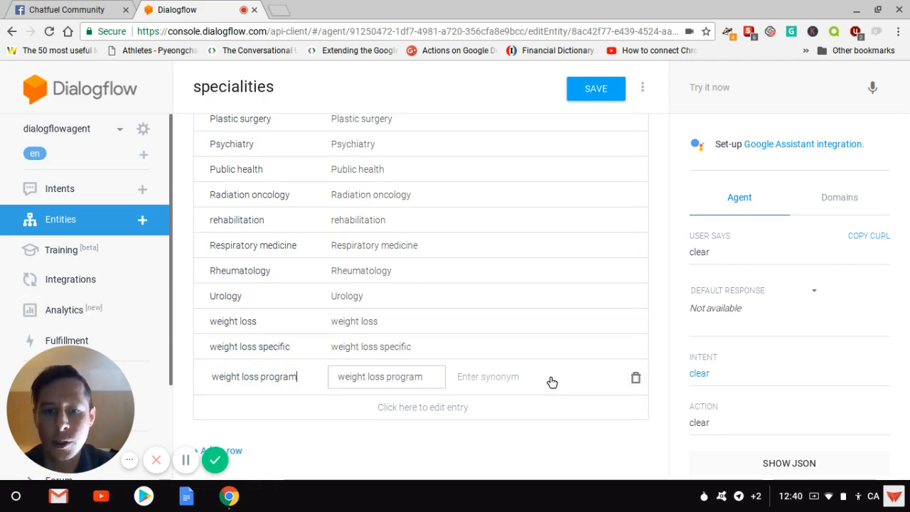
click(525, 346)
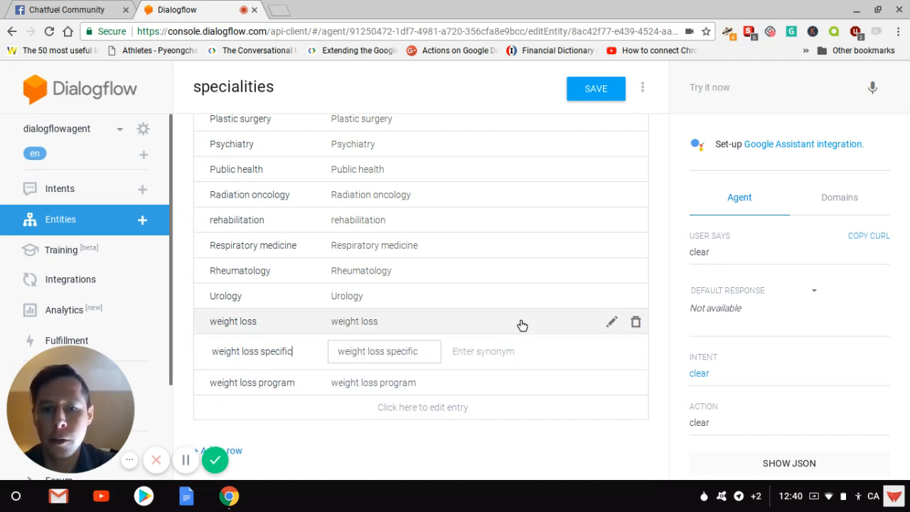
click(522, 325)
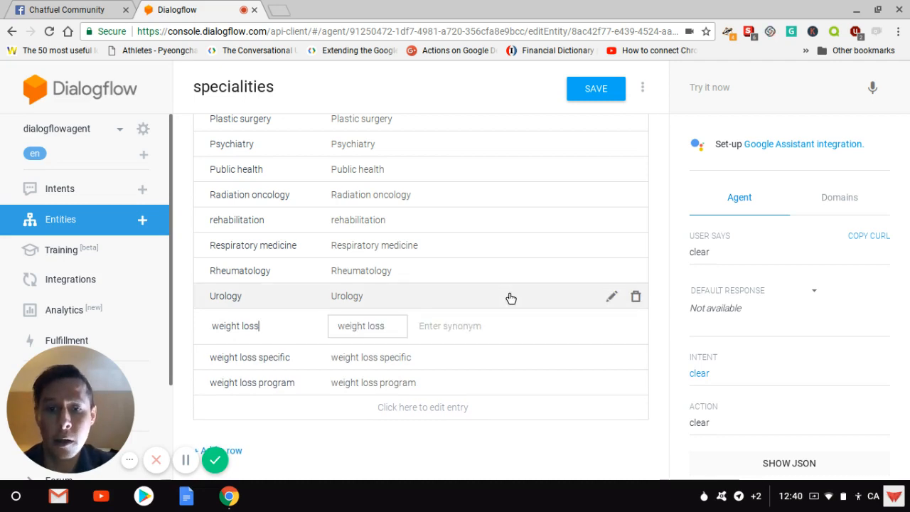
click(510, 297)
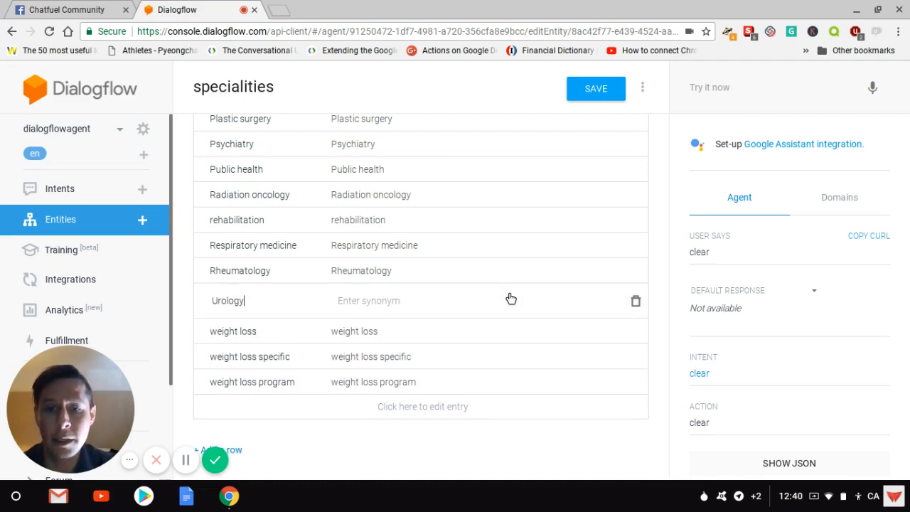
- Open the clinic_available intent and examine its training phrases, parameters and text response
click(61, 189)
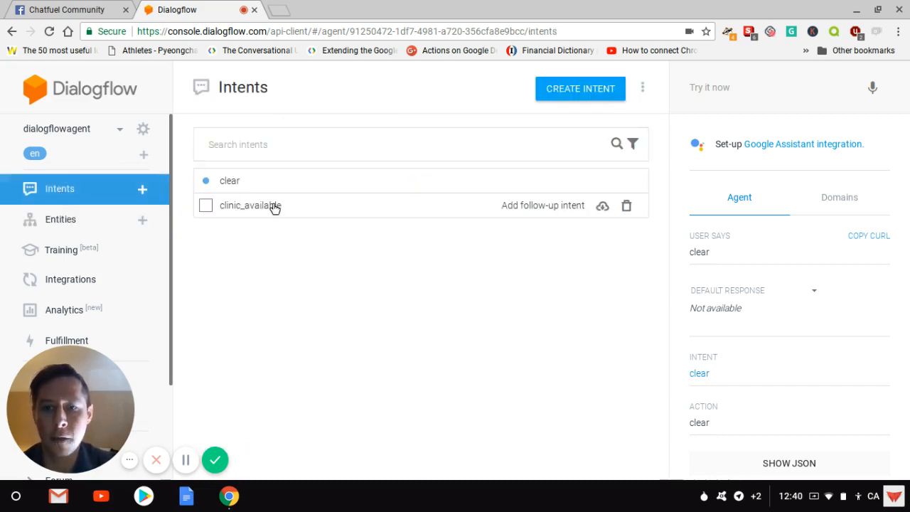
click(274, 206)
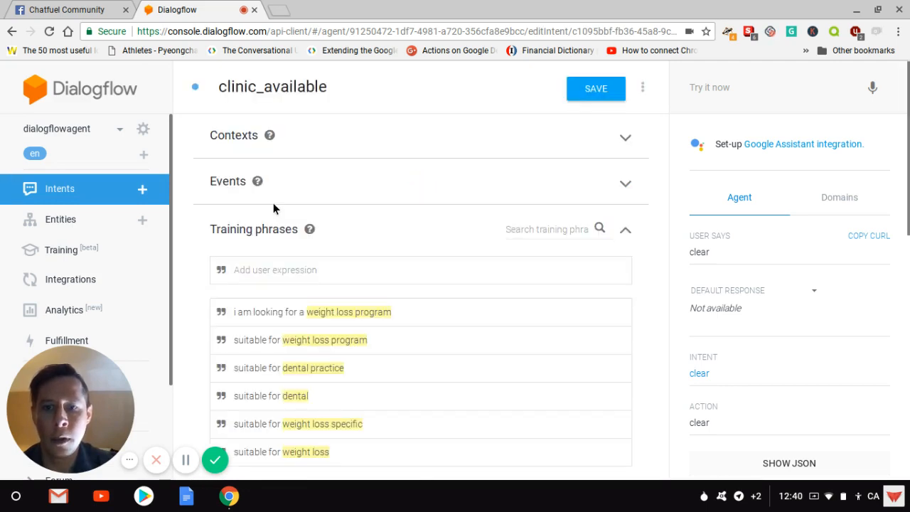
drag(908, 146, 908, 196)
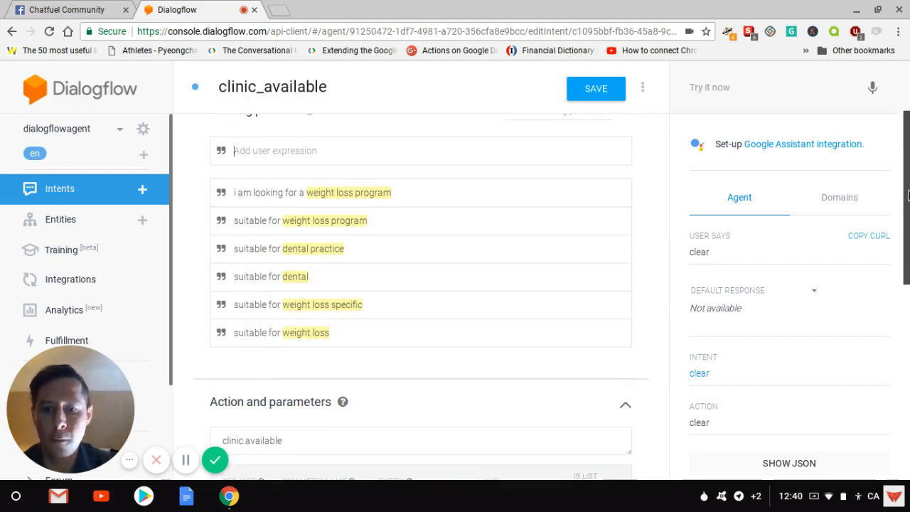
drag(907, 195, 907, 354)
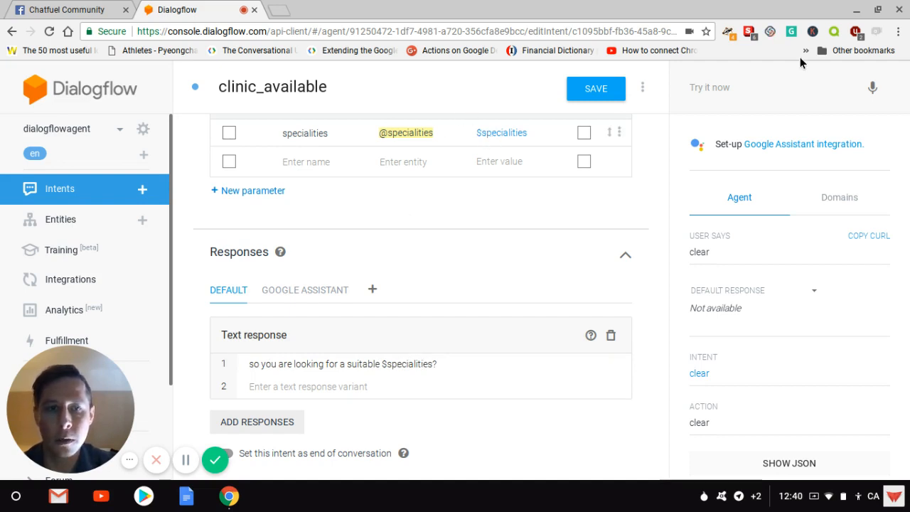
drag(908, 335, 907, 122)
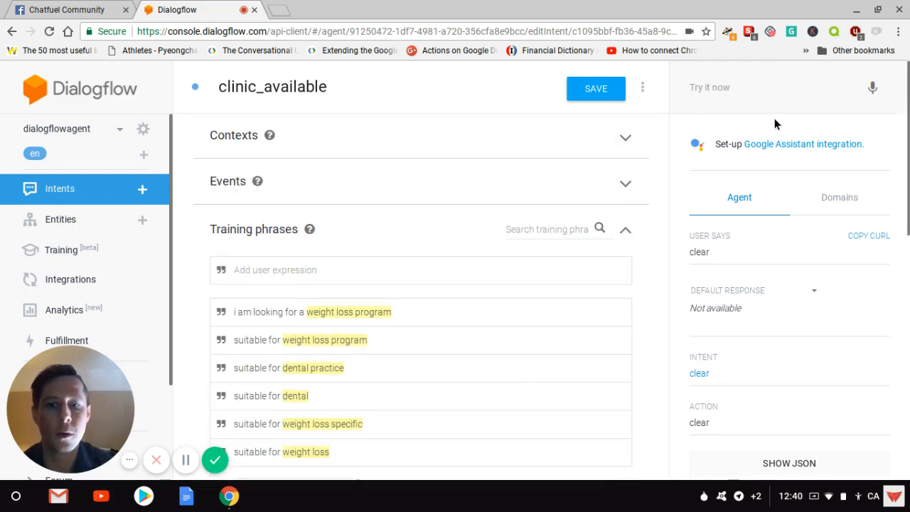
- Test the agent with the phrase "suitable for weight loss"
click(760, 88)
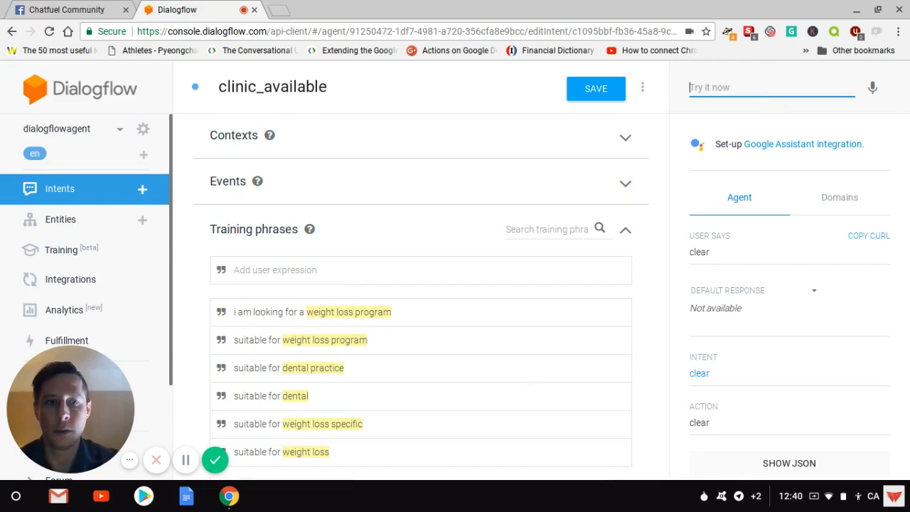
text(suitablre)
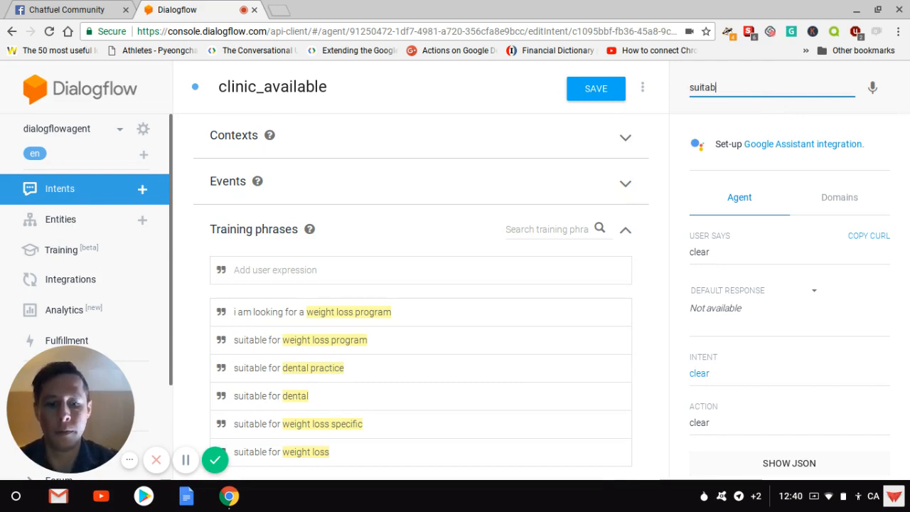
key(BackSpace)
key(BackSpace)
key(BackSpace)
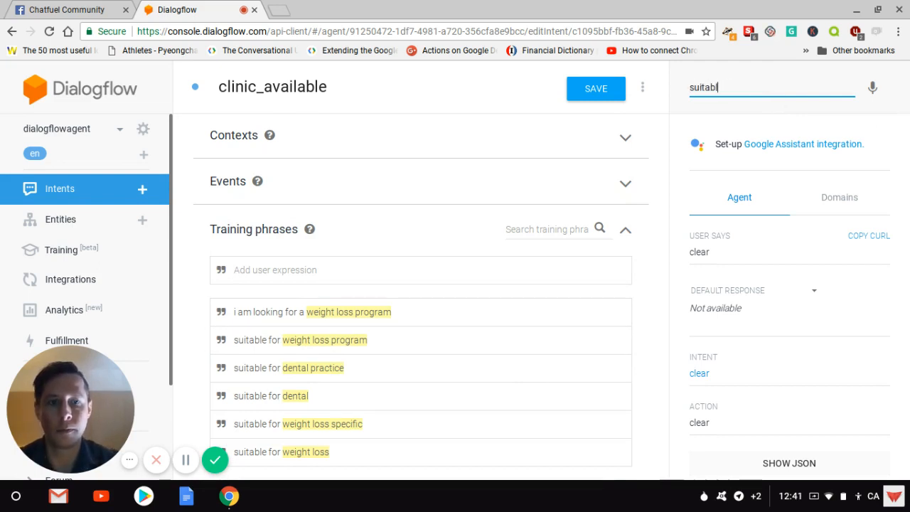
text(e)
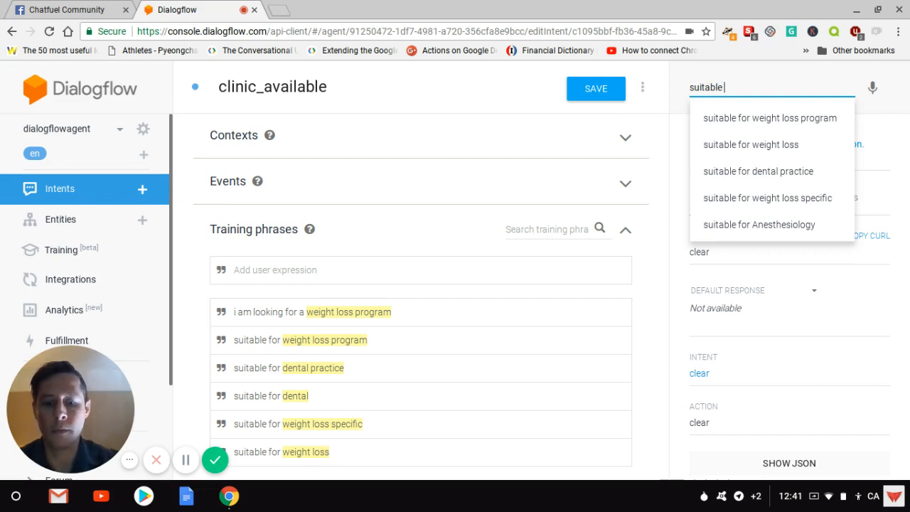
text( for wr)
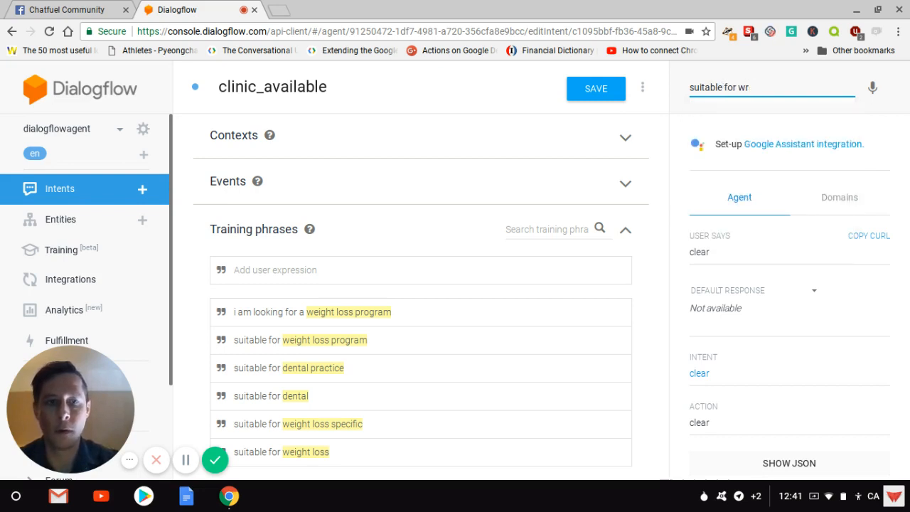
key(BackSpace)
text(eigh)
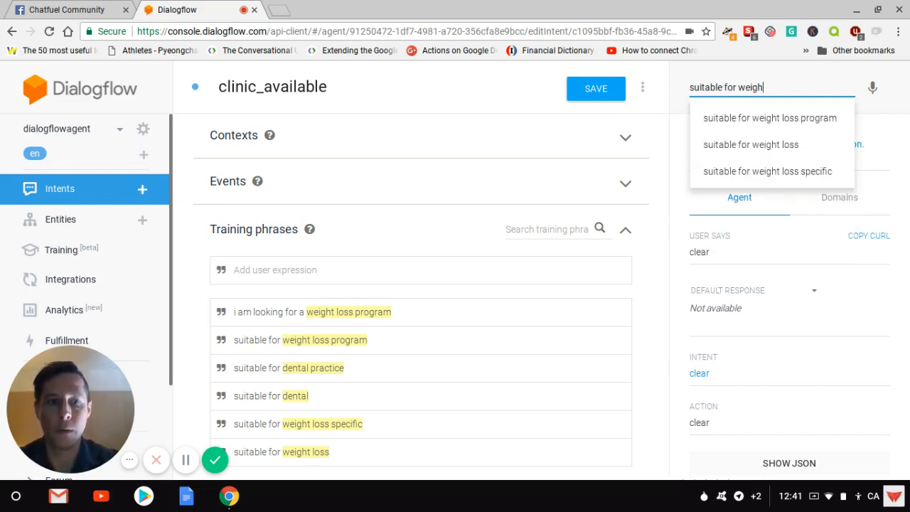
text(t loss)
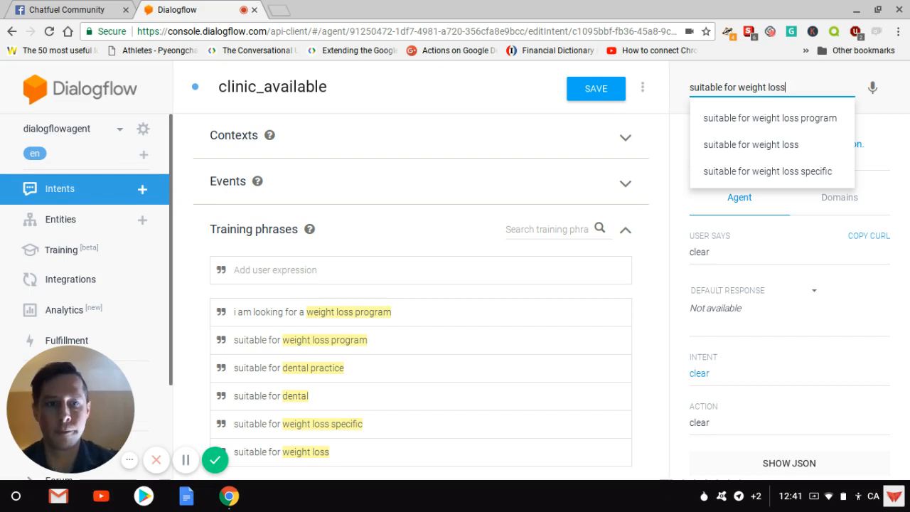
key(Return)
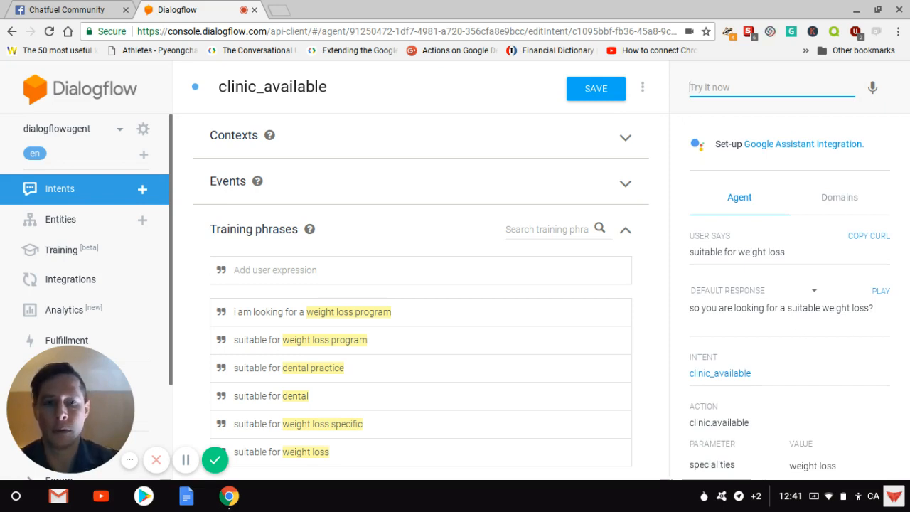
- Test the agent with the phrase "suitable for weight loss program"
text(suitable)
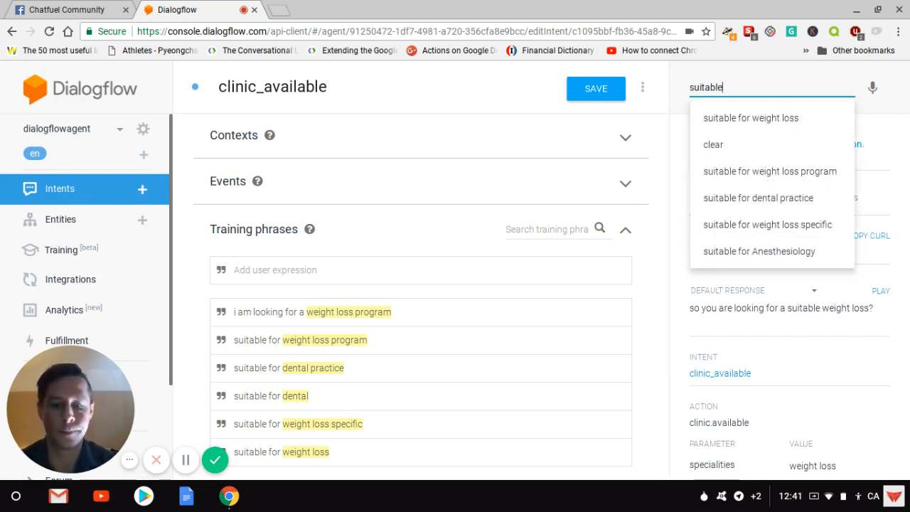
text( for )
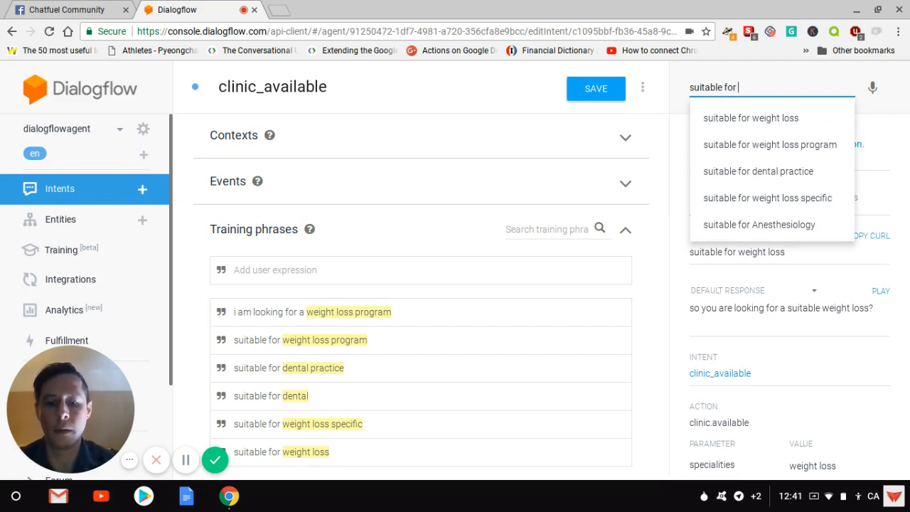
text(weight loss program)
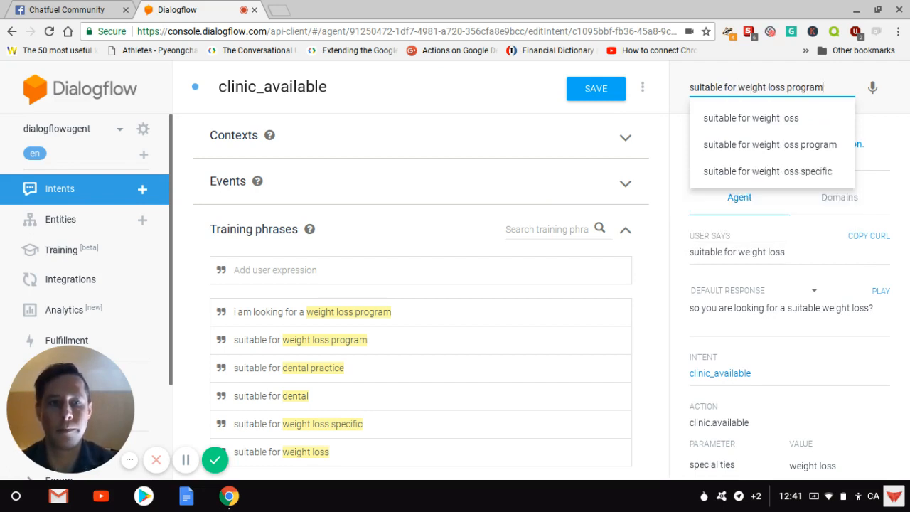
key(Return)
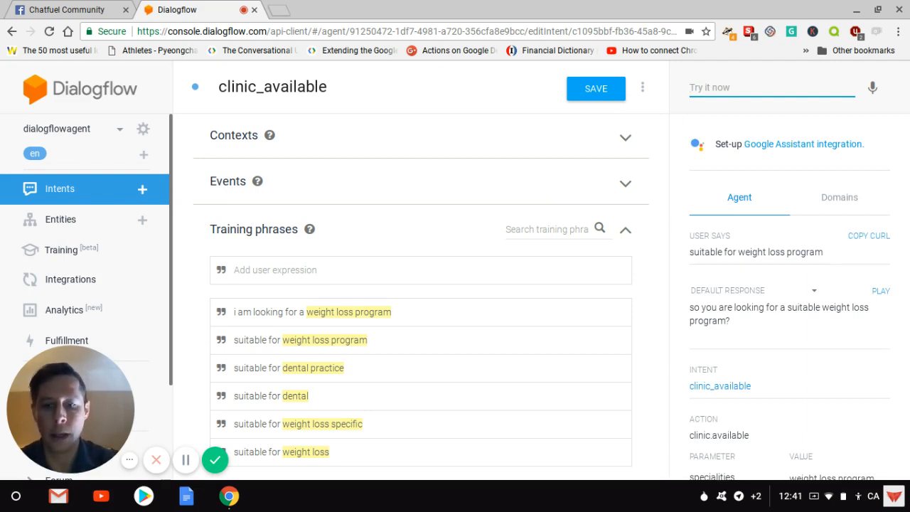
- Test the agent with the phrase "suitable for dental"
text(suit)
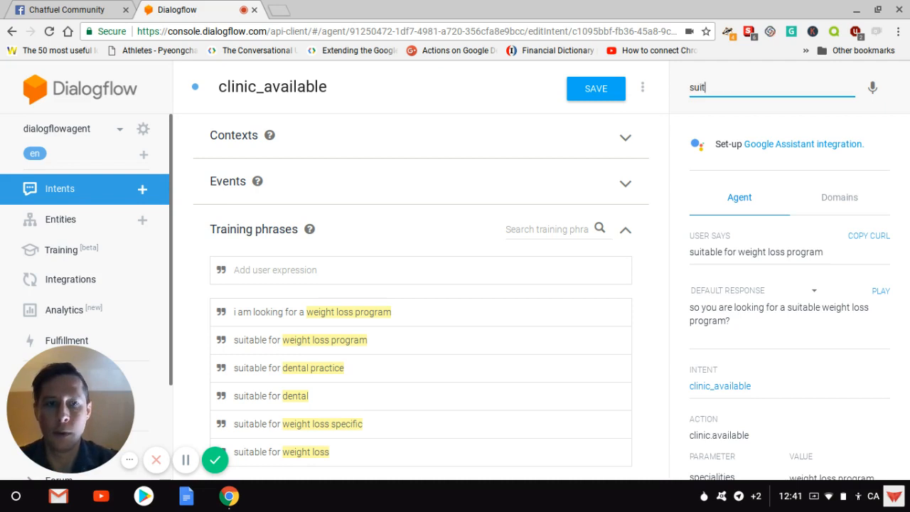
text(able)
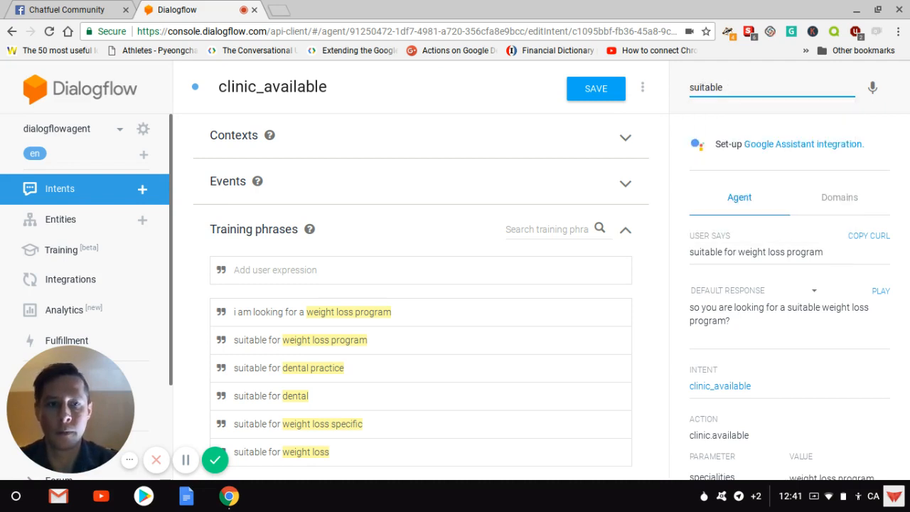
text( for)
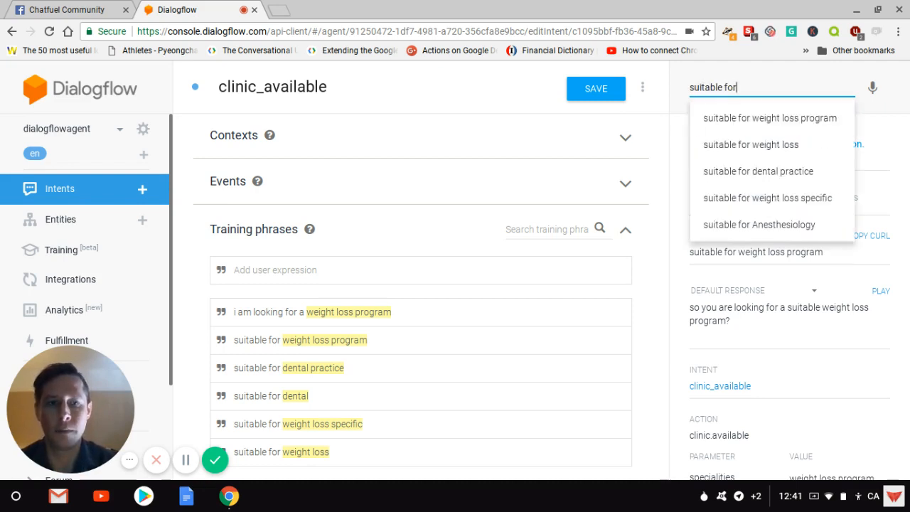
text( for dental)
key(Return)
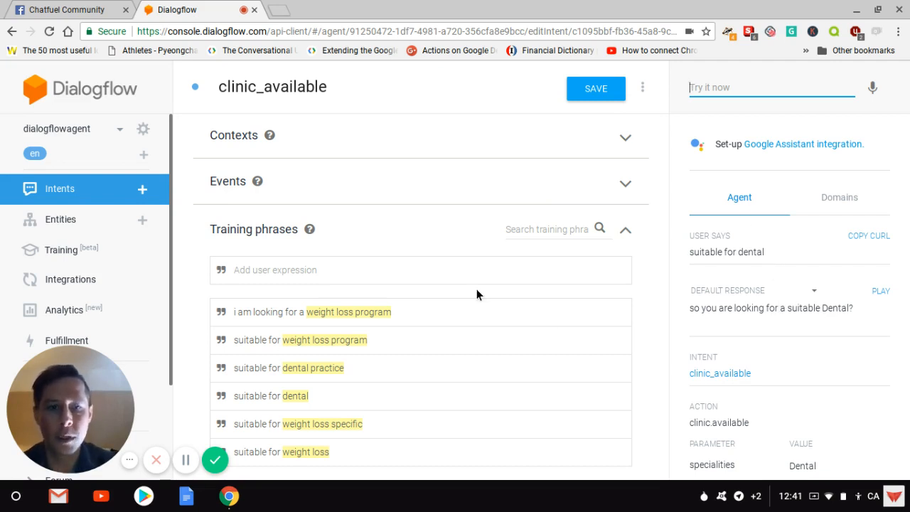
- Check the entity annotation in the training phrase "i am looking for a weight loss program" and return to the Facebook group post
click(238, 321)
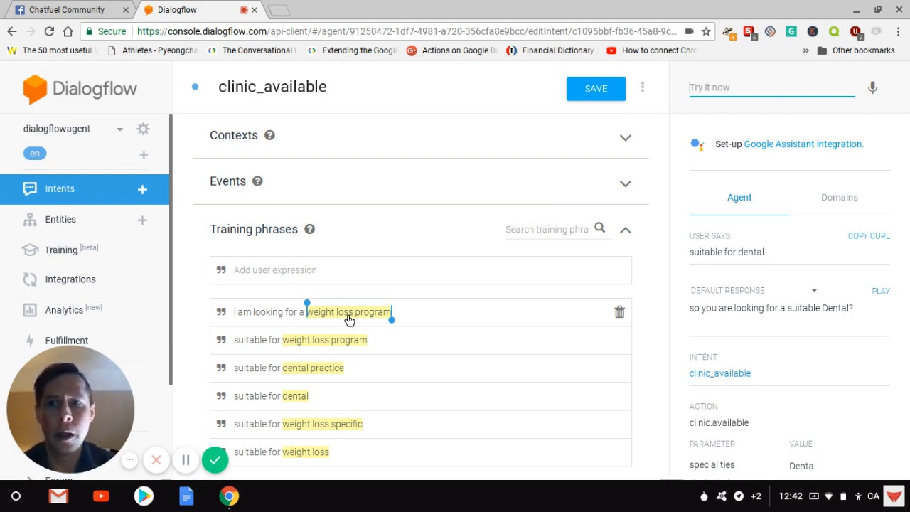
click(34, 5)
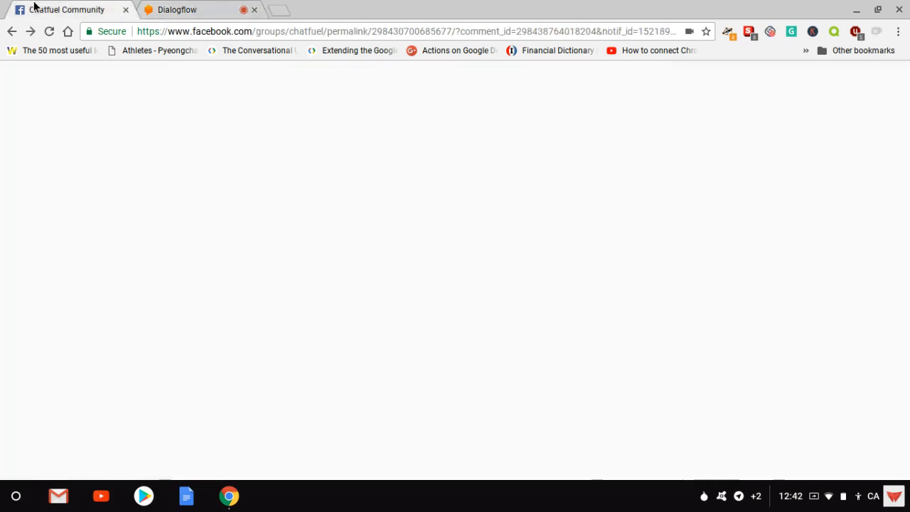